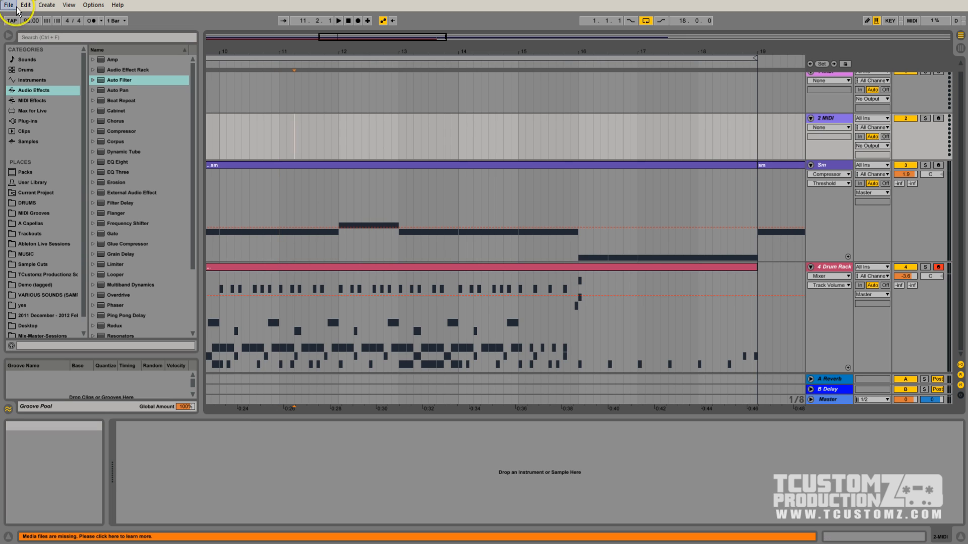
Step: Review the missing media files, and run Collect All and Save for files from elsewhere, other Projects and the User Library
click(18, 9)
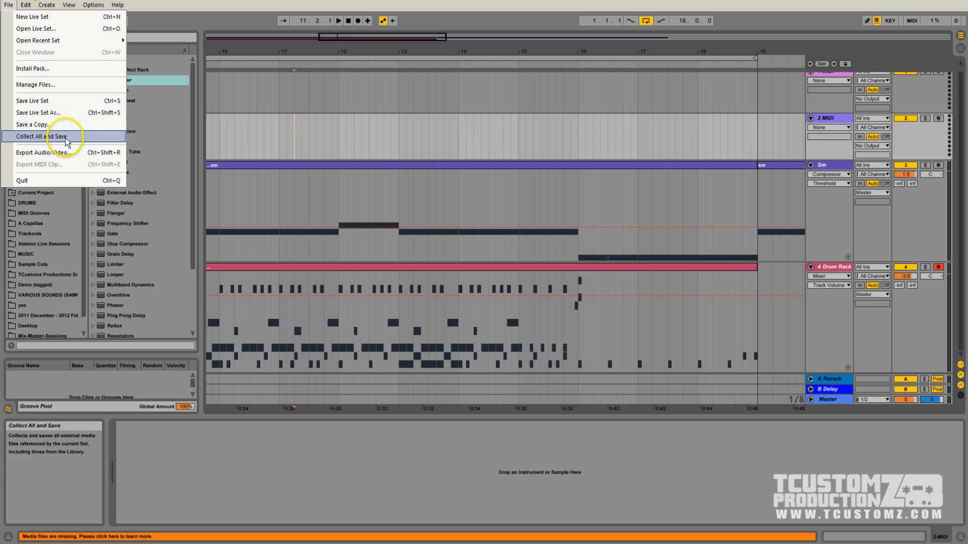
click(49, 537)
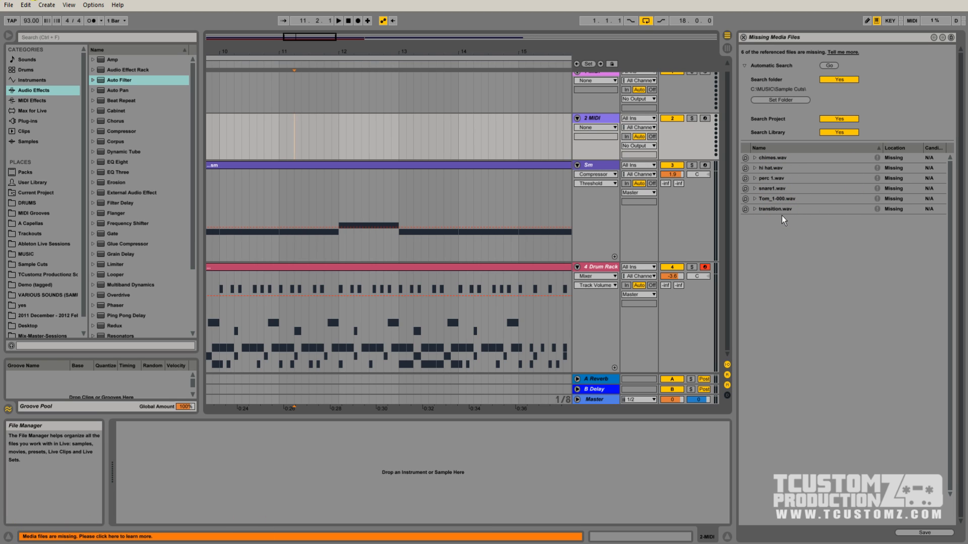
click(9, 4)
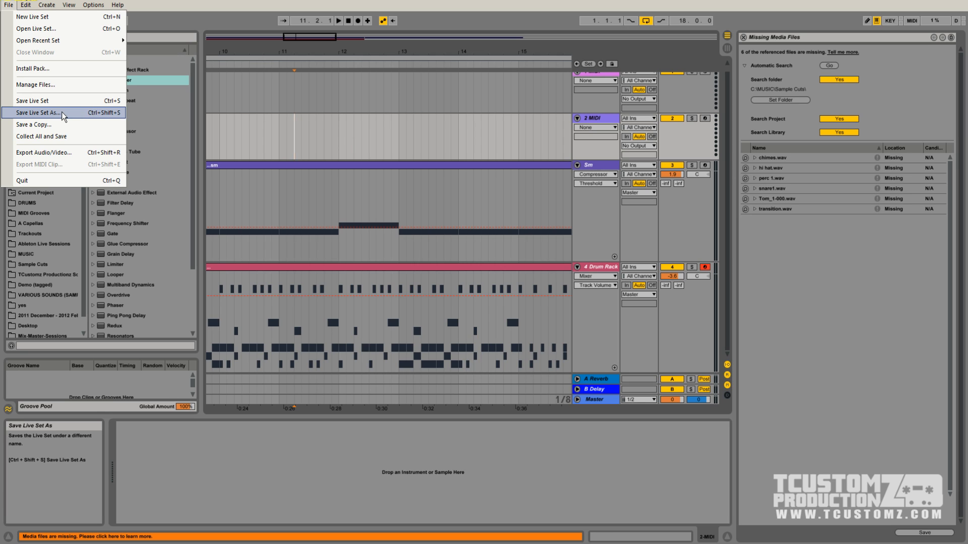
click(50, 137)
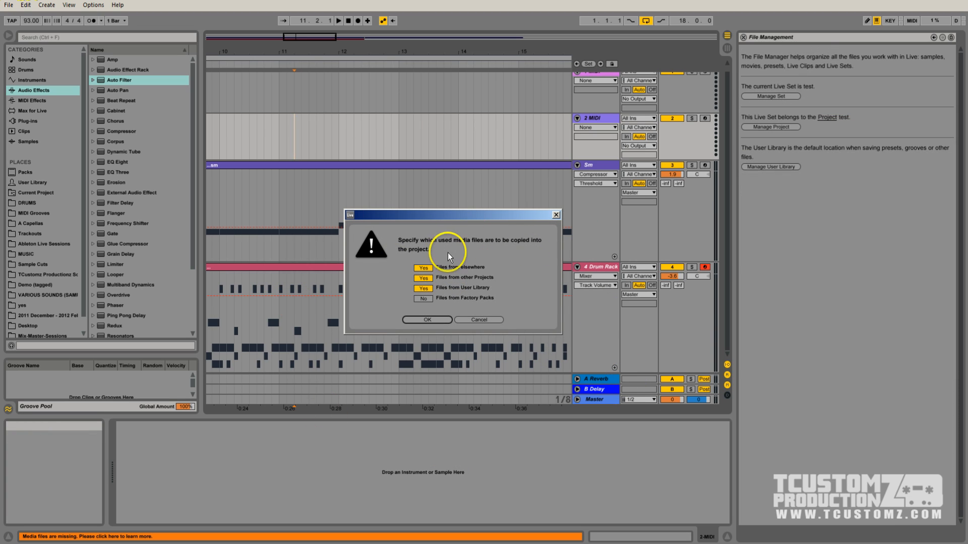
drag(445, 214, 450, 221)
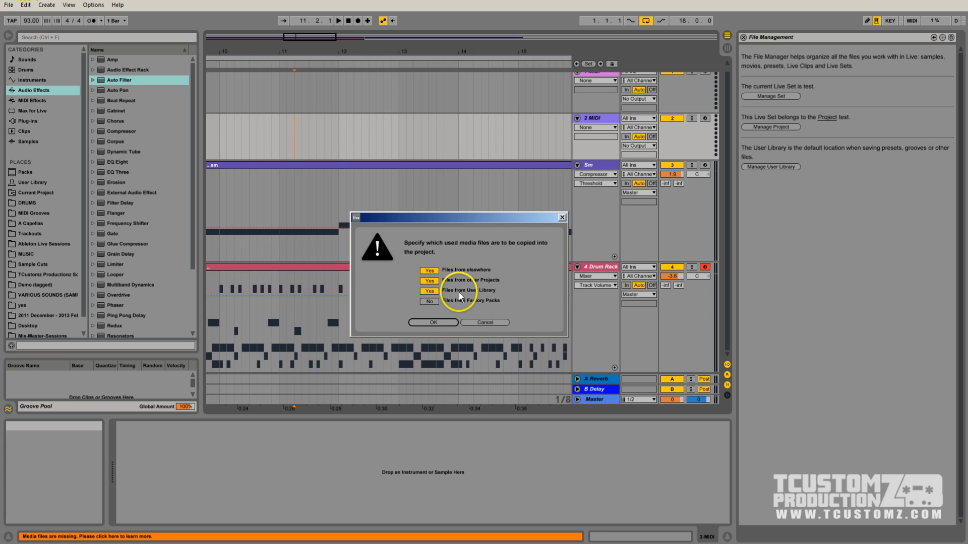
click(443, 321)
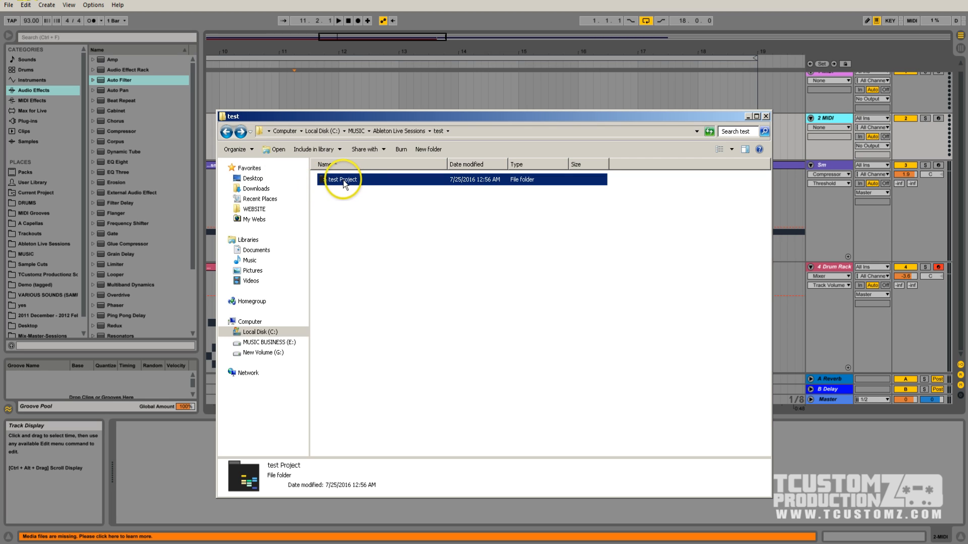
Step: Inspect the test Project folder in Windows Explorer, including test.als and kick 01.wav in Samples\Imported, and return to the test folder
double_click(344, 182)
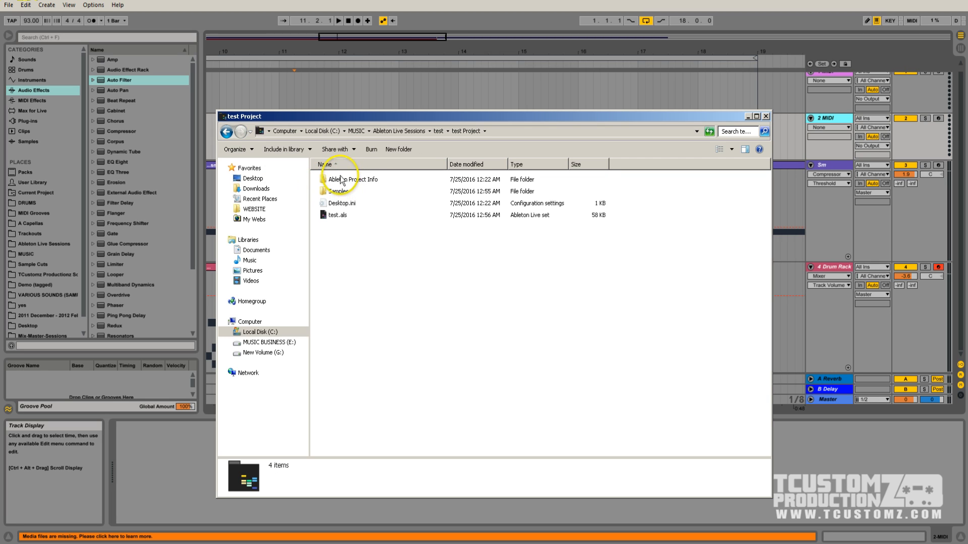
click(341, 215)
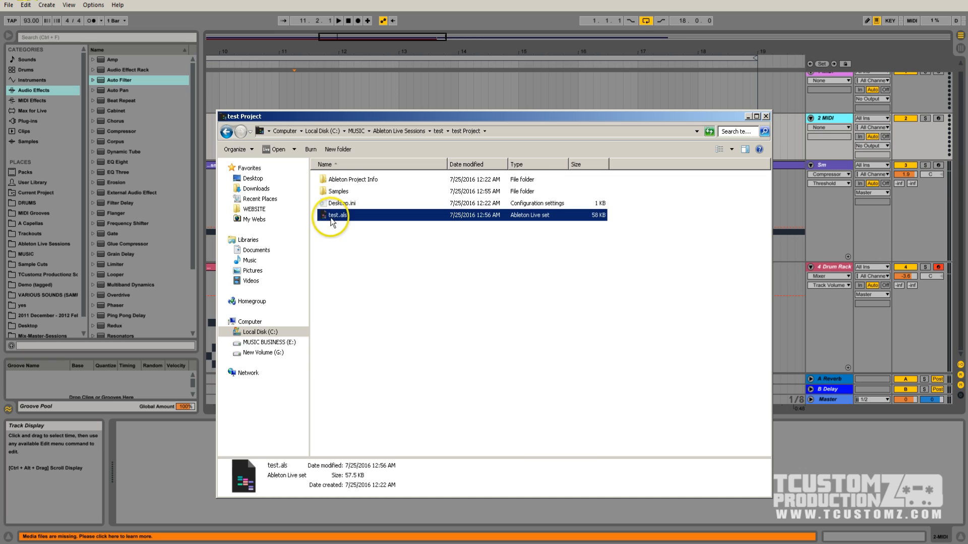
click(345, 195)
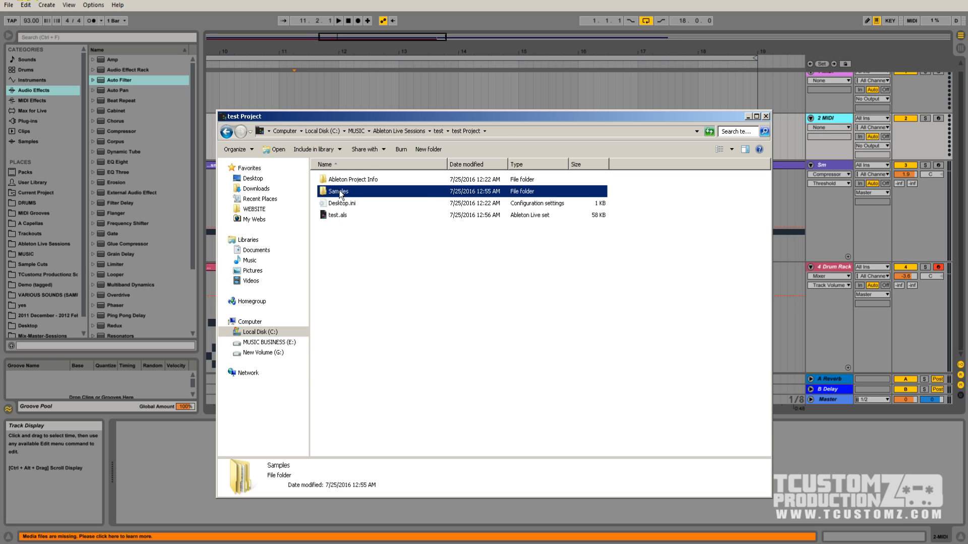
double_click(339, 193)
click(347, 184)
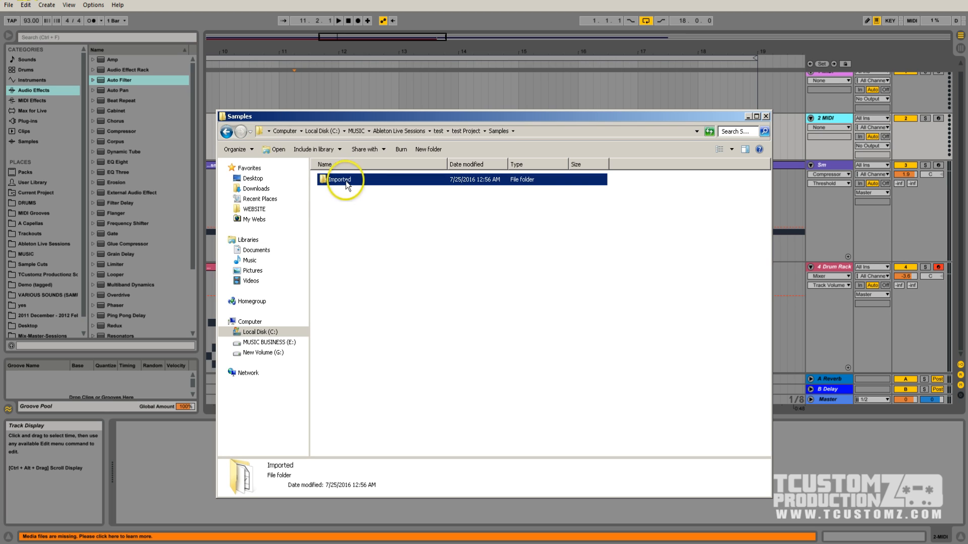
double_click(346, 181)
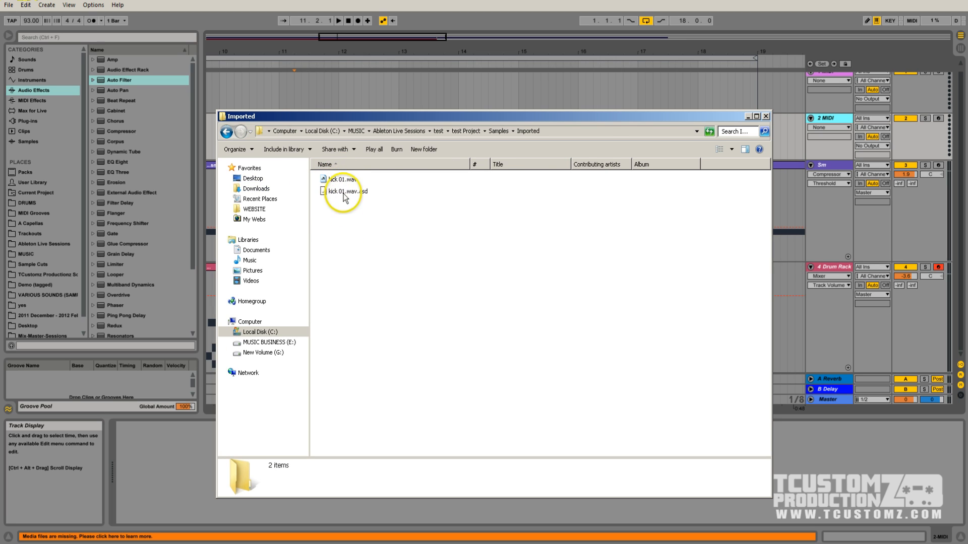
click(335, 182)
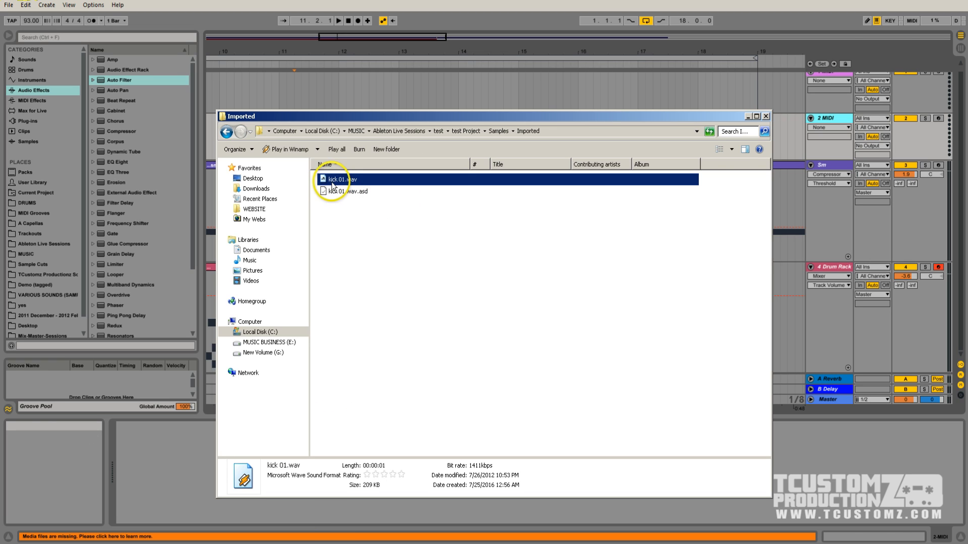
click(227, 132)
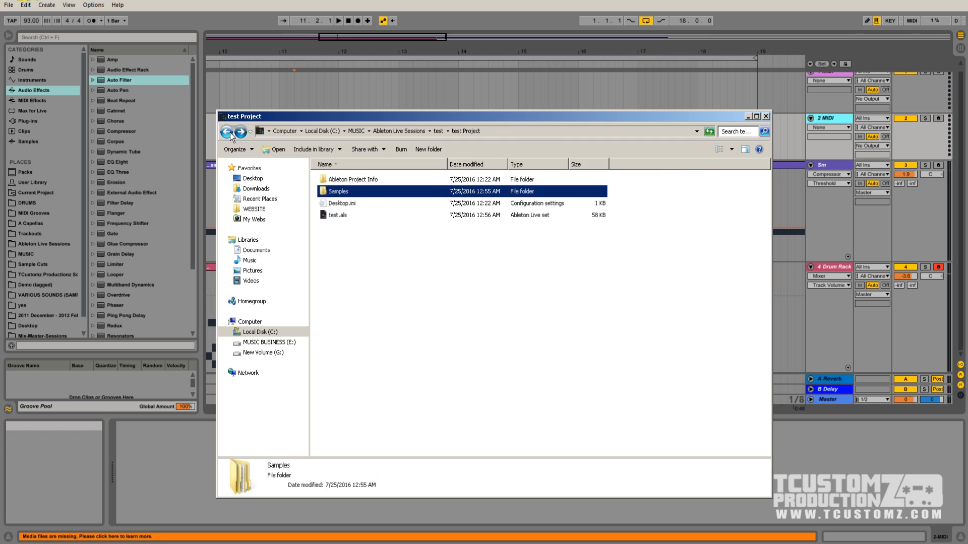
click(228, 133)
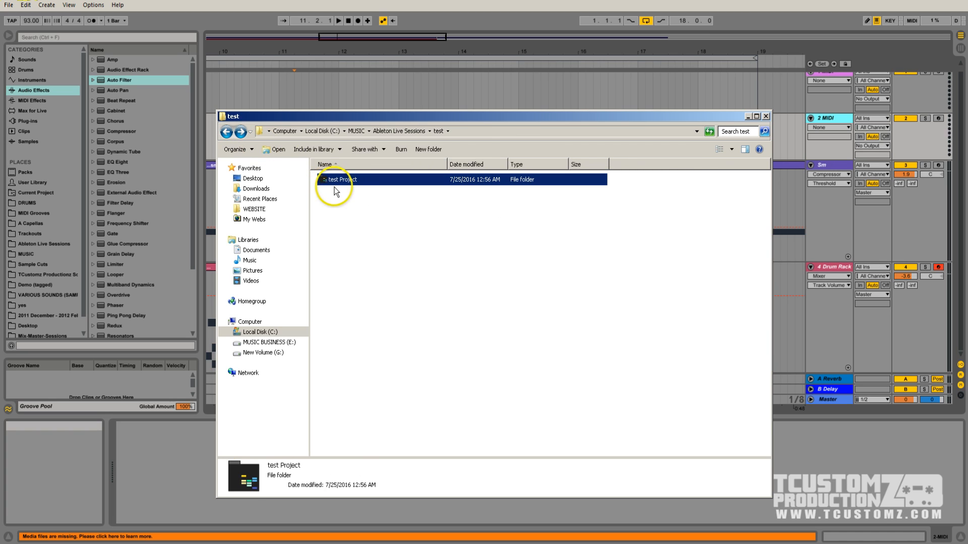
Step: Look over the archiving and compression options for the test Project folder without applying any
right_click(343, 180)
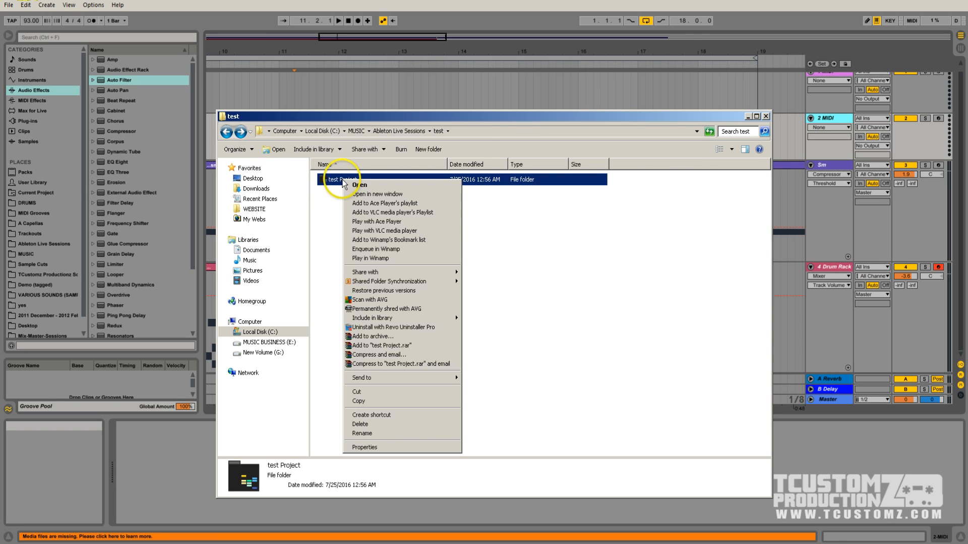
click(338, 181)
right_click(343, 180)
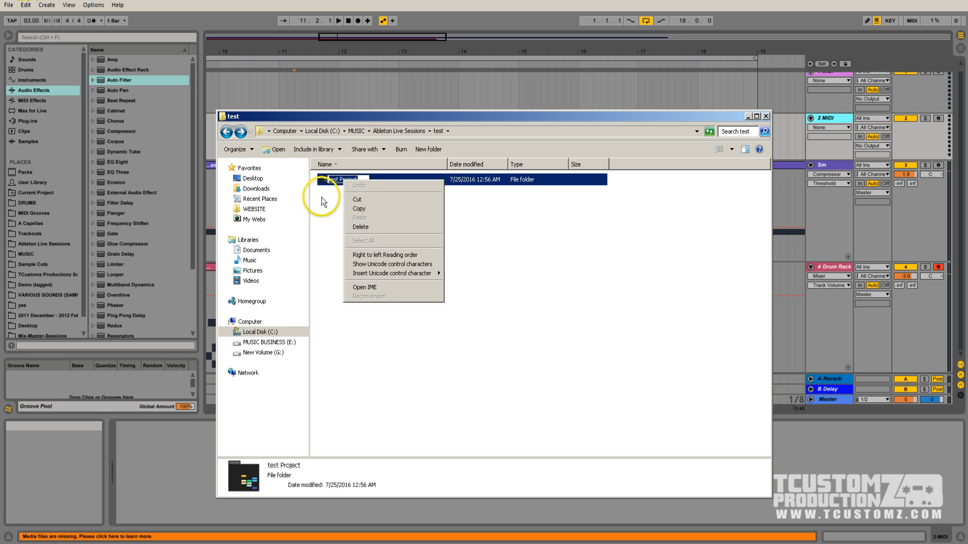
click(325, 198)
right_click(335, 180)
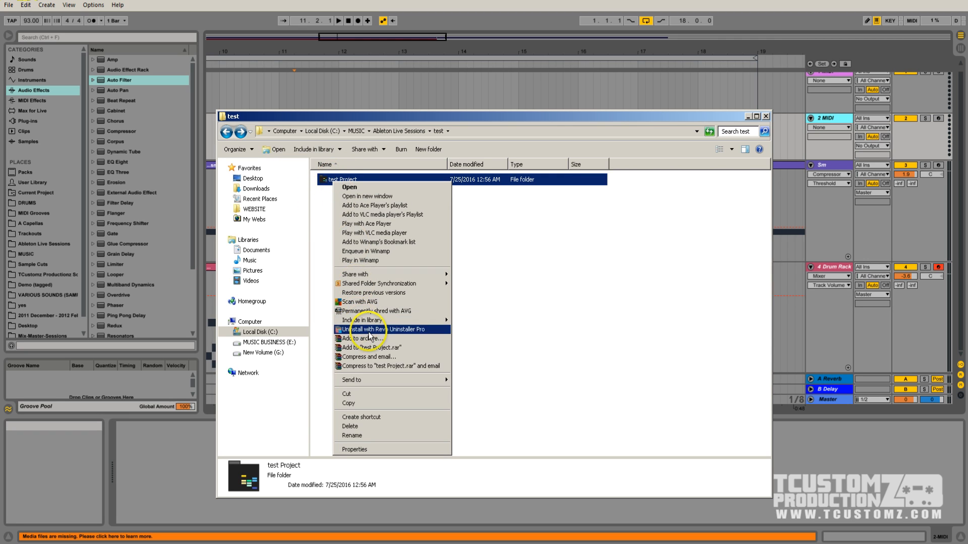
click(455, 283)
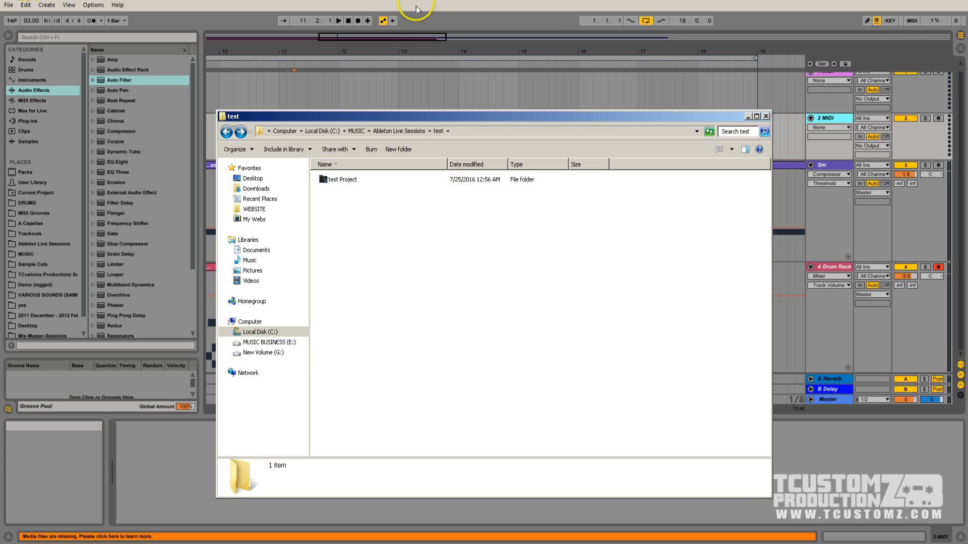
Step: Switch back to Ableton Live and open the 4 Drum Rack clip to review its notes and samples
key(alt+Tab)
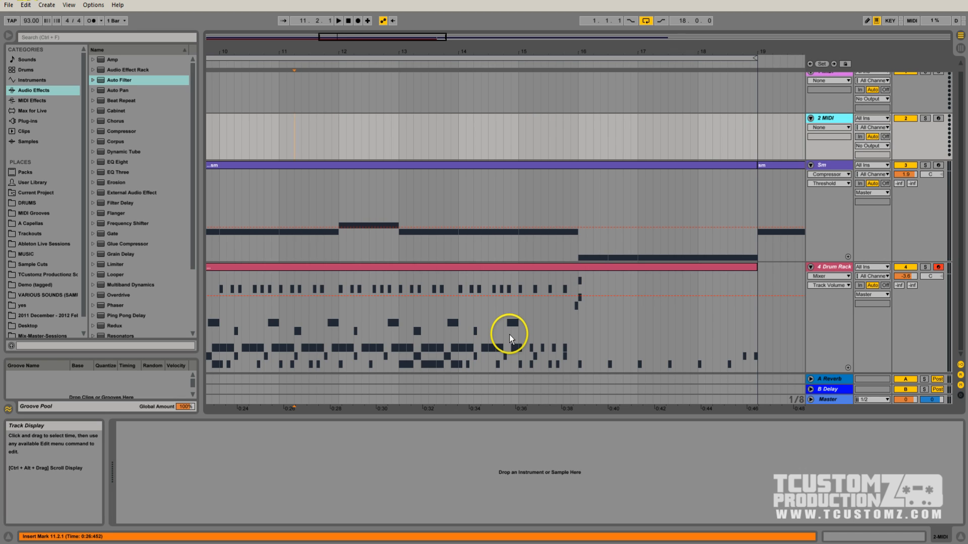
click(519, 267)
double_click(519, 267)
click(772, 199)
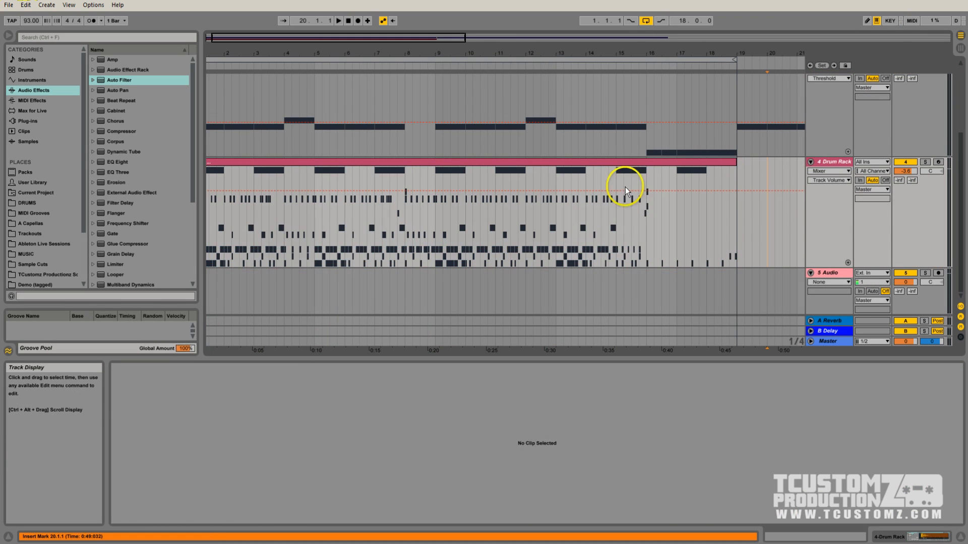
double_click(557, 165)
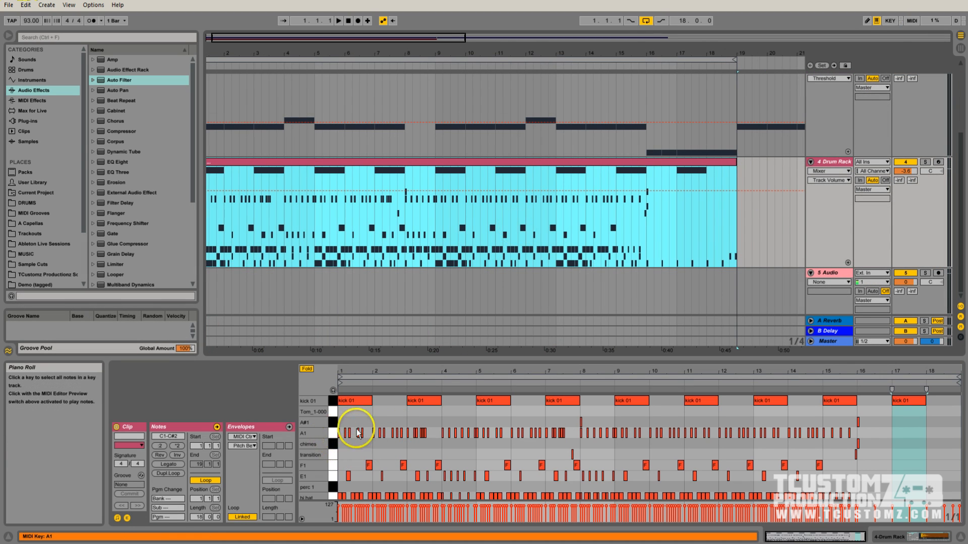
scroll(433, 465, down, 2)
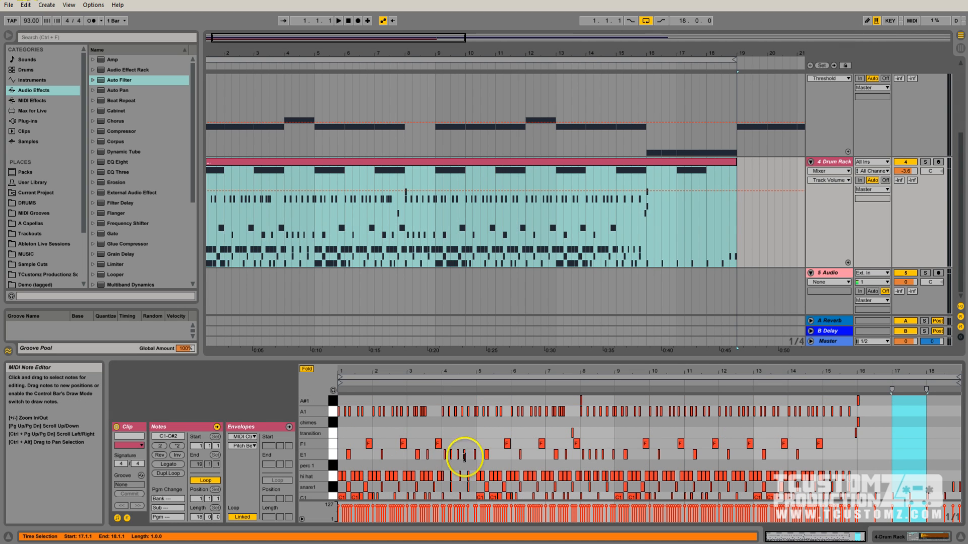
scroll(334, 400, up, 2)
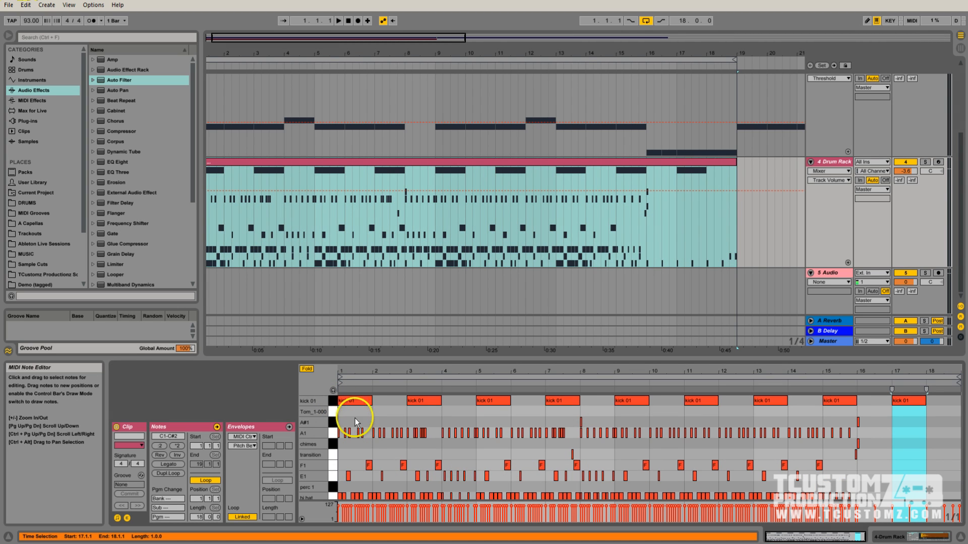
Step: Freeze the 4 Drum Rack track and copy its frozen clip to the same time position on the 5 Audio track
right_click(519, 163)
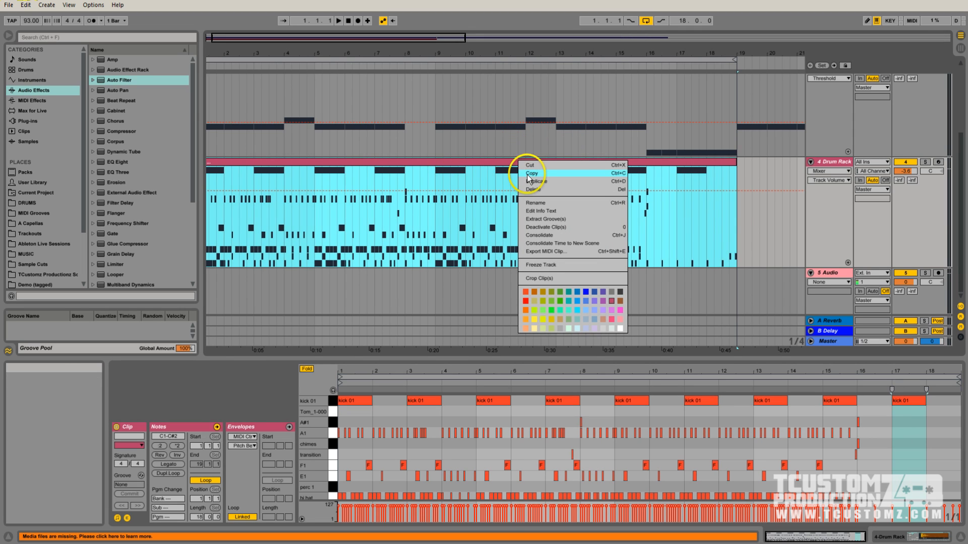
click(542, 265)
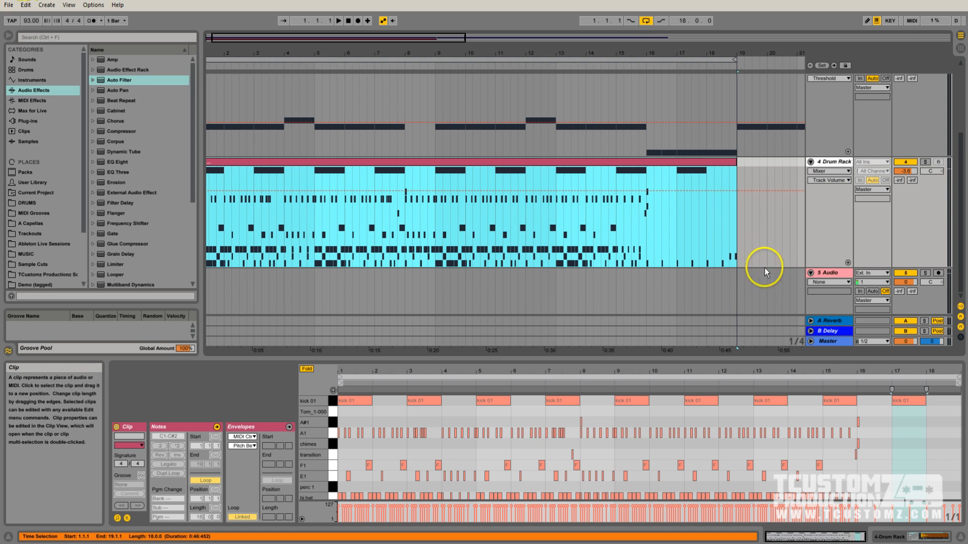
click(839, 274)
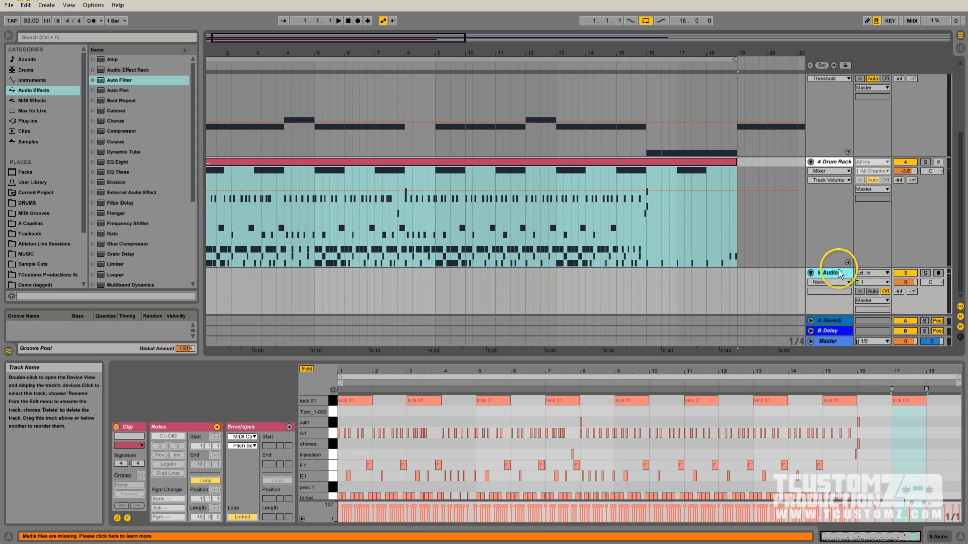
click(552, 163)
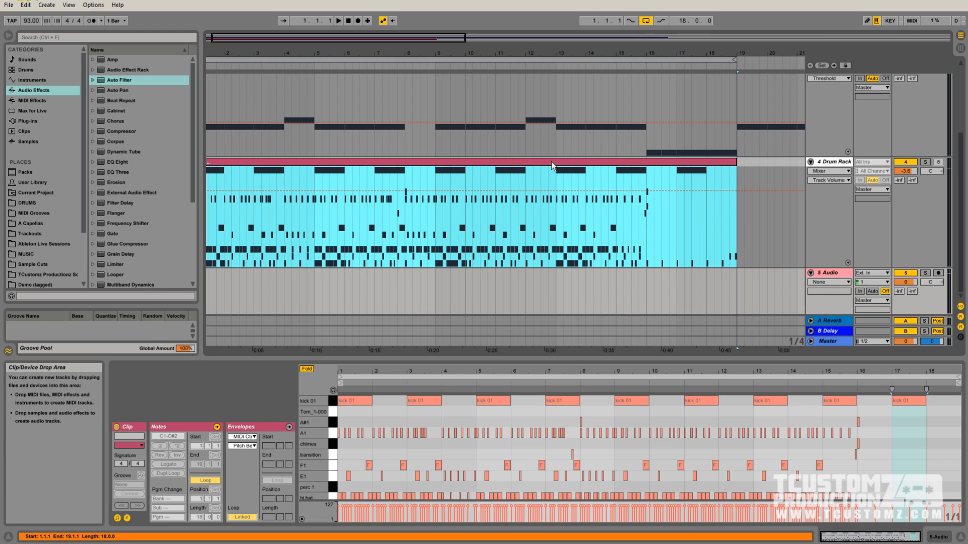
drag(551, 163, 541, 291)
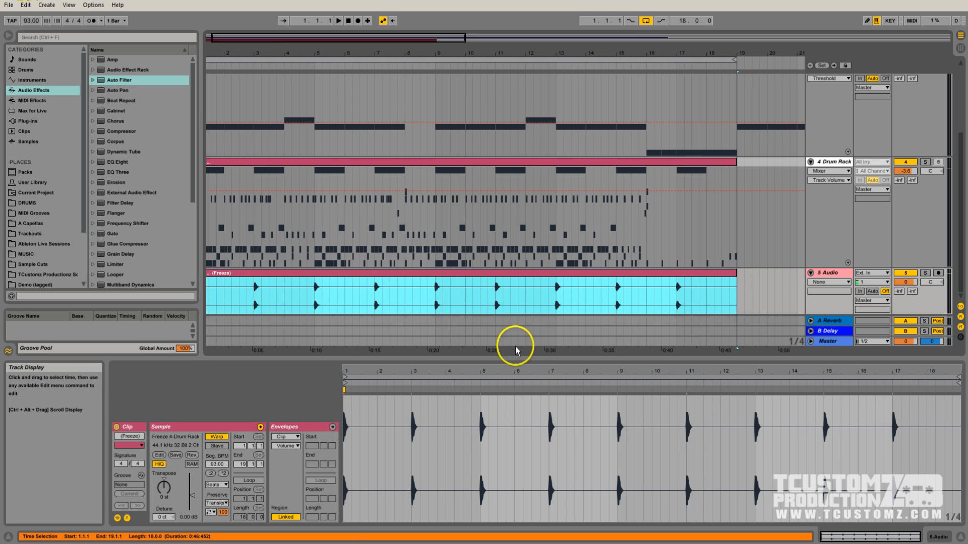
Step: Switch the 4 Drum Rack track off and back on, and mute the 5 Audio track
click(767, 281)
click(907, 162)
click(908, 162)
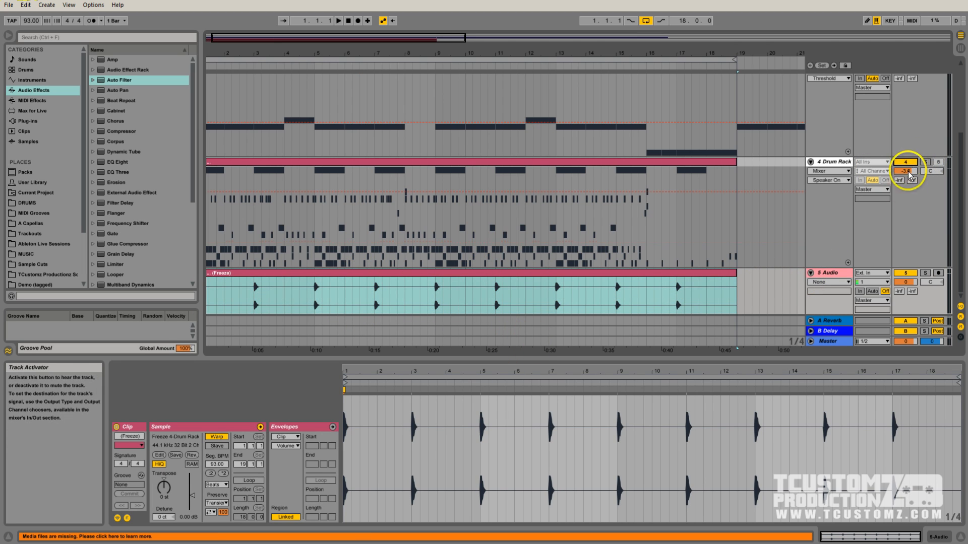
click(908, 273)
click(907, 274)
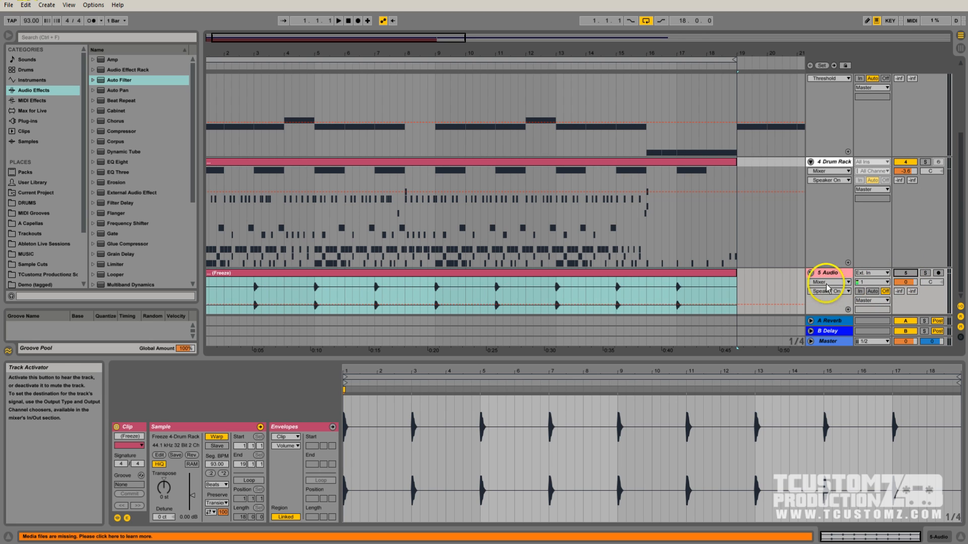
Step: Unfreeze the 4 Drum Rack track and select the rendered audio clip on the 5 Audio track
click(678, 275)
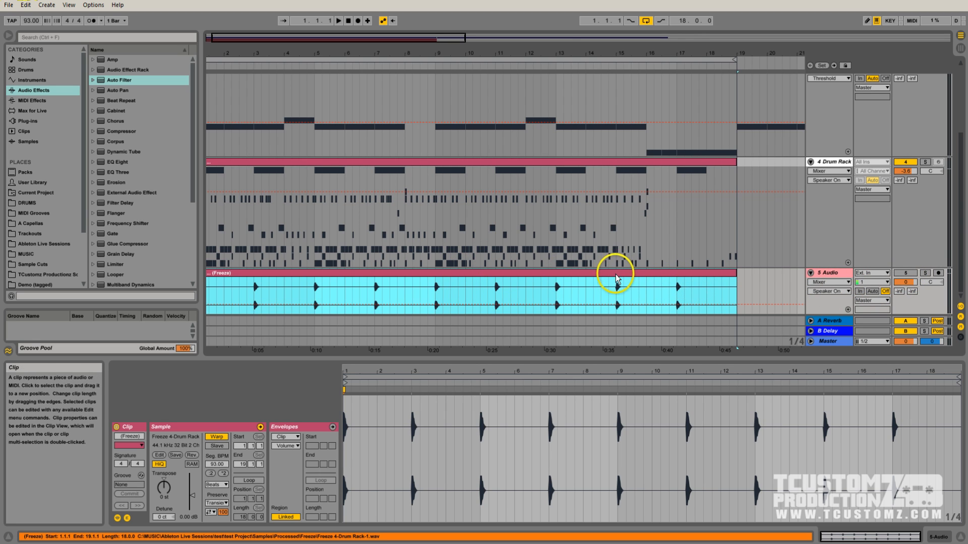
right_click(832, 161)
click(861, 224)
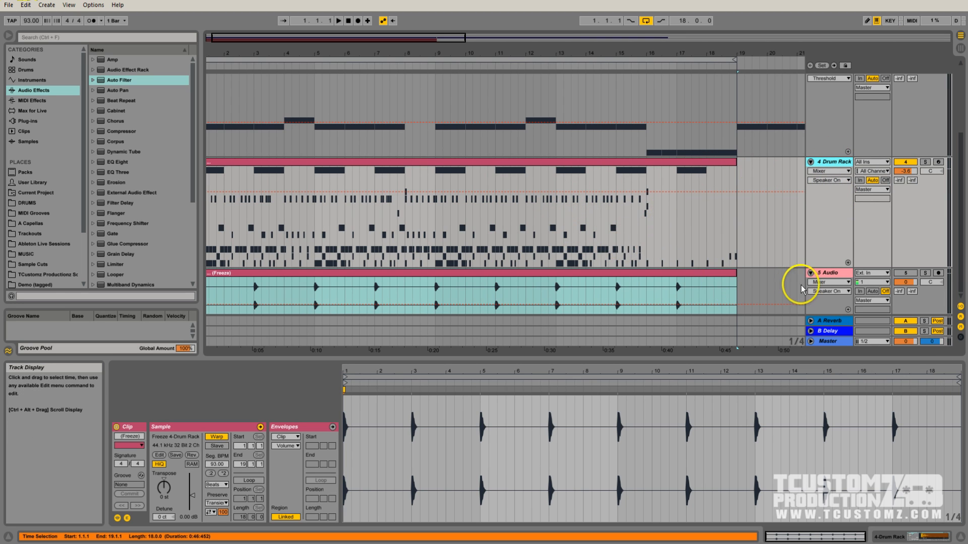
click(817, 274)
click(699, 274)
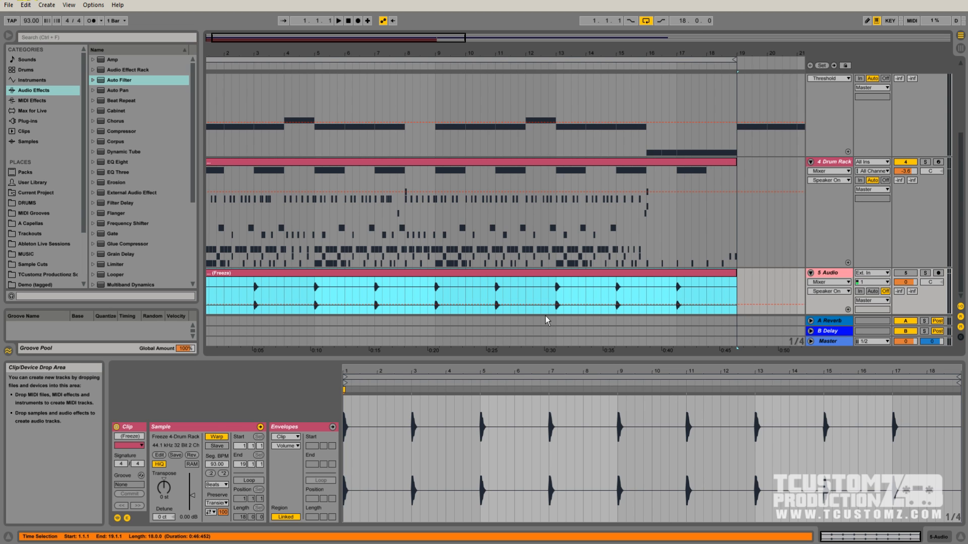
scroll(699, 238, up, 3)
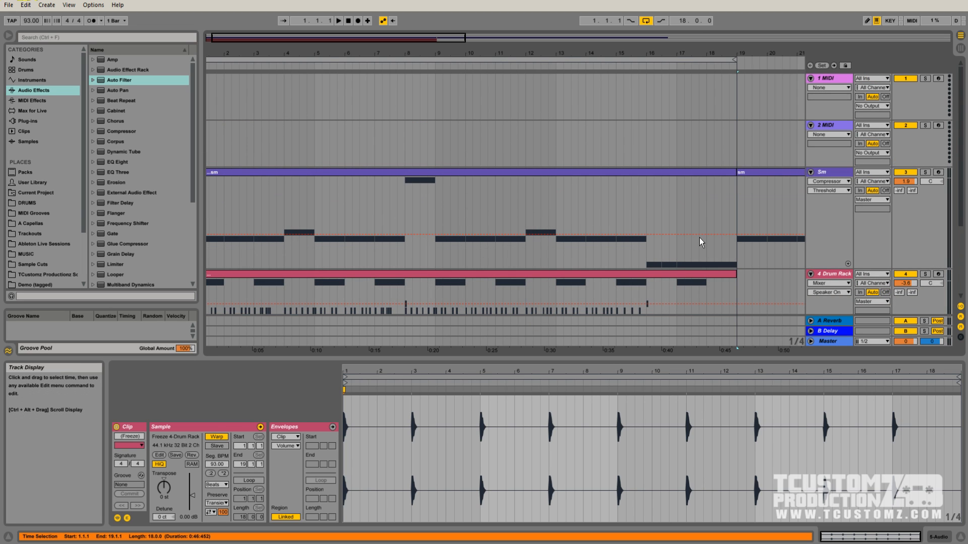